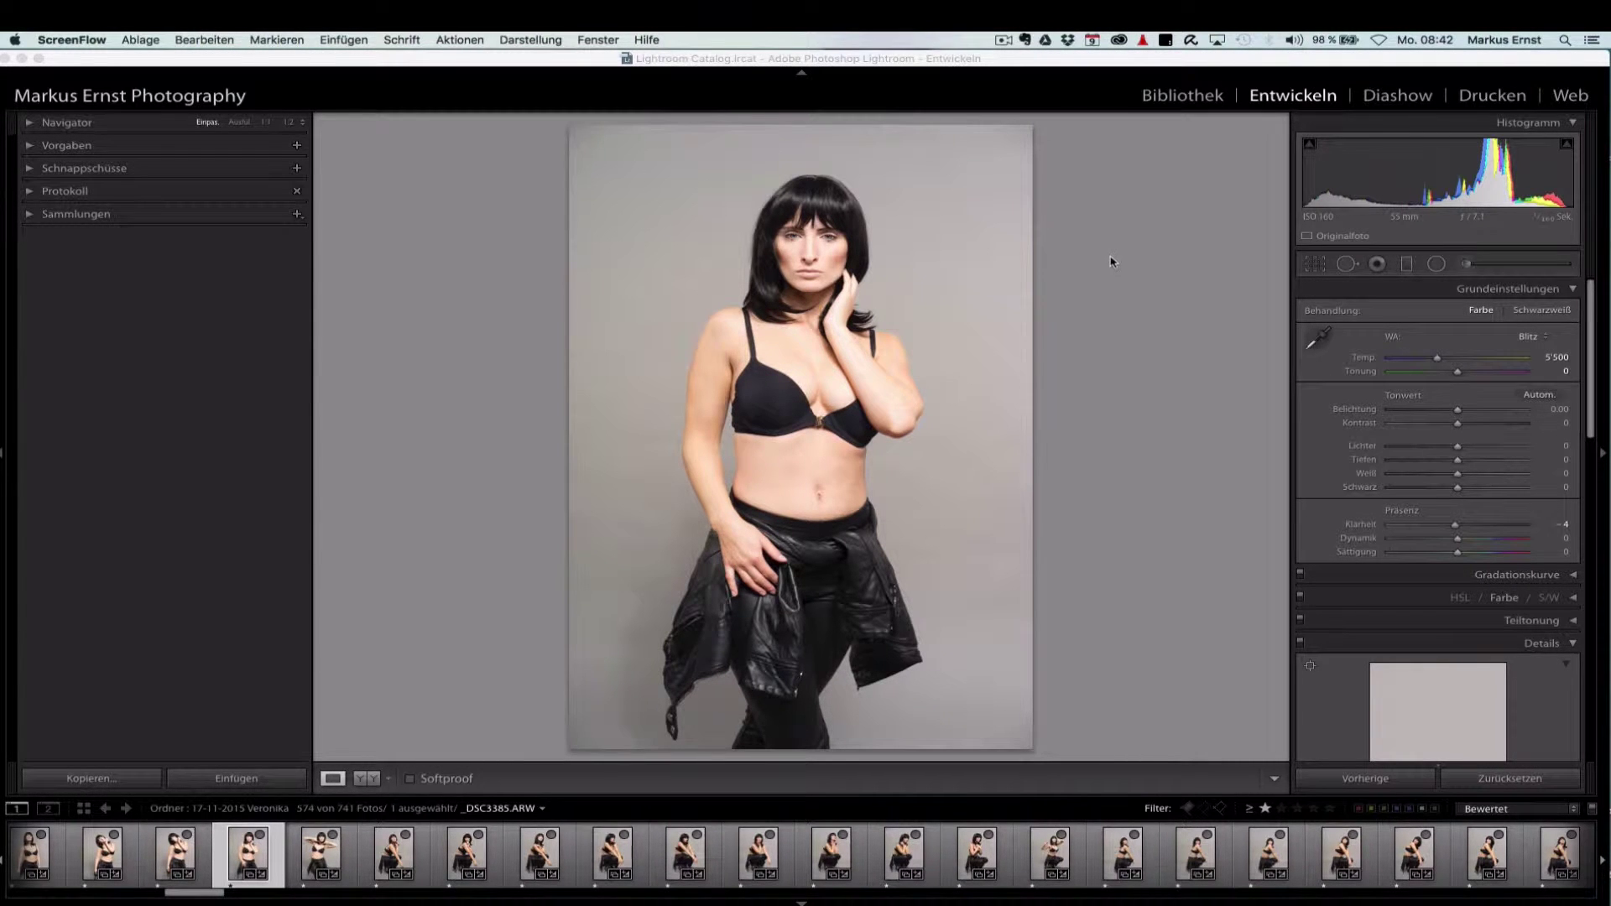
- Inspect the face at 1:1 around the eyes and nose, then return to the full view
left_click(813, 252)
left_click_drag(835, 269, 860, 387)
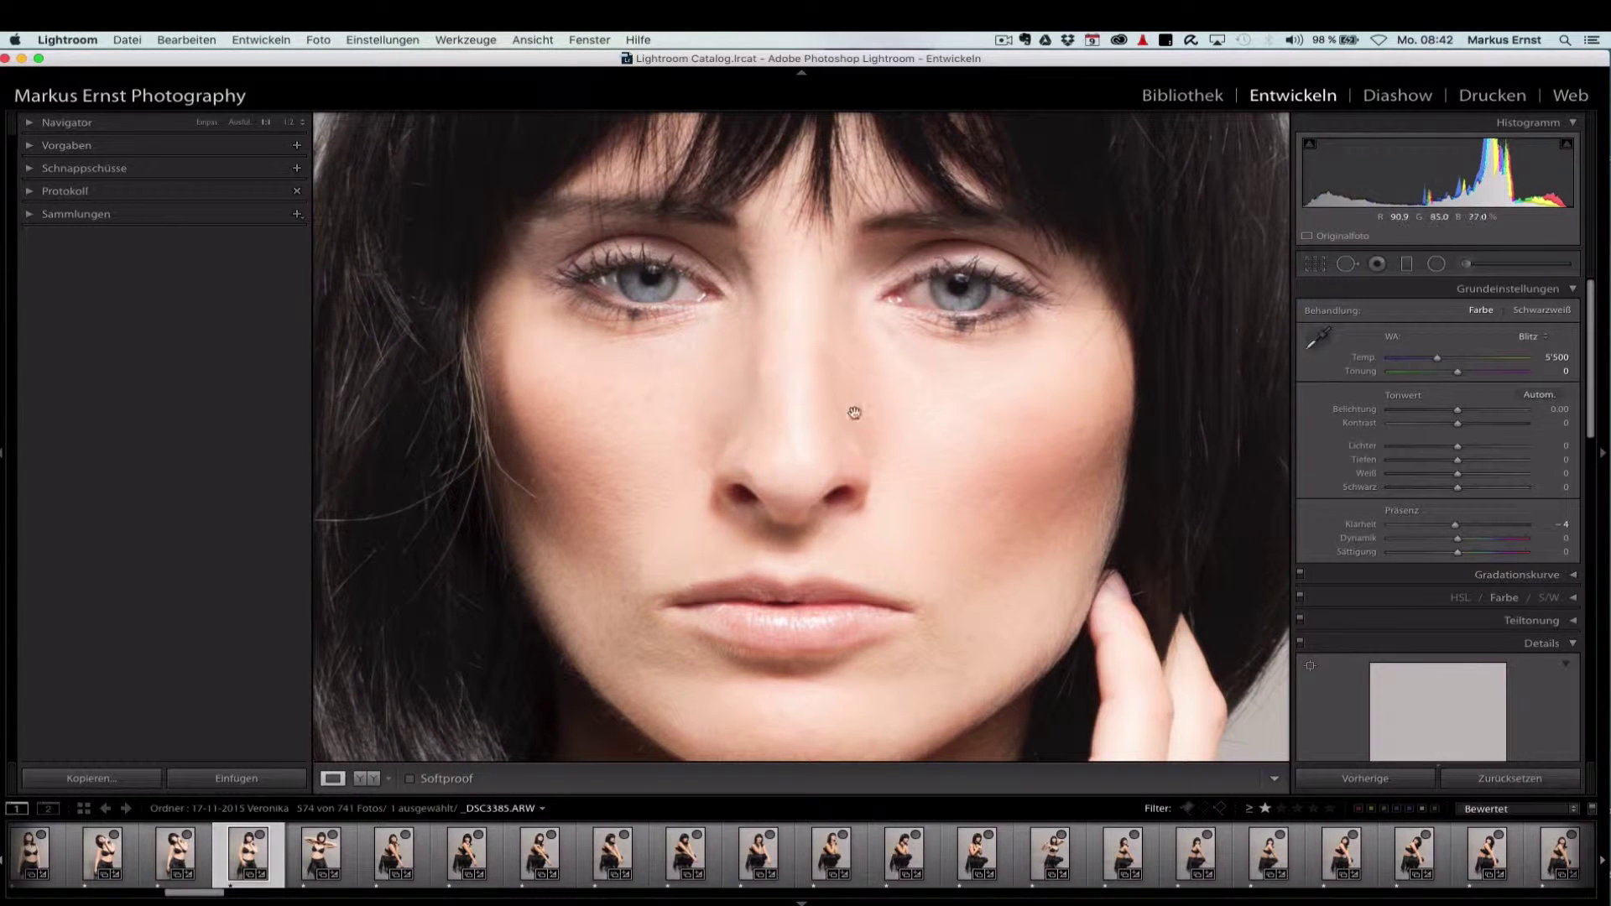
left_click_drag(837, 375, 788, 344)
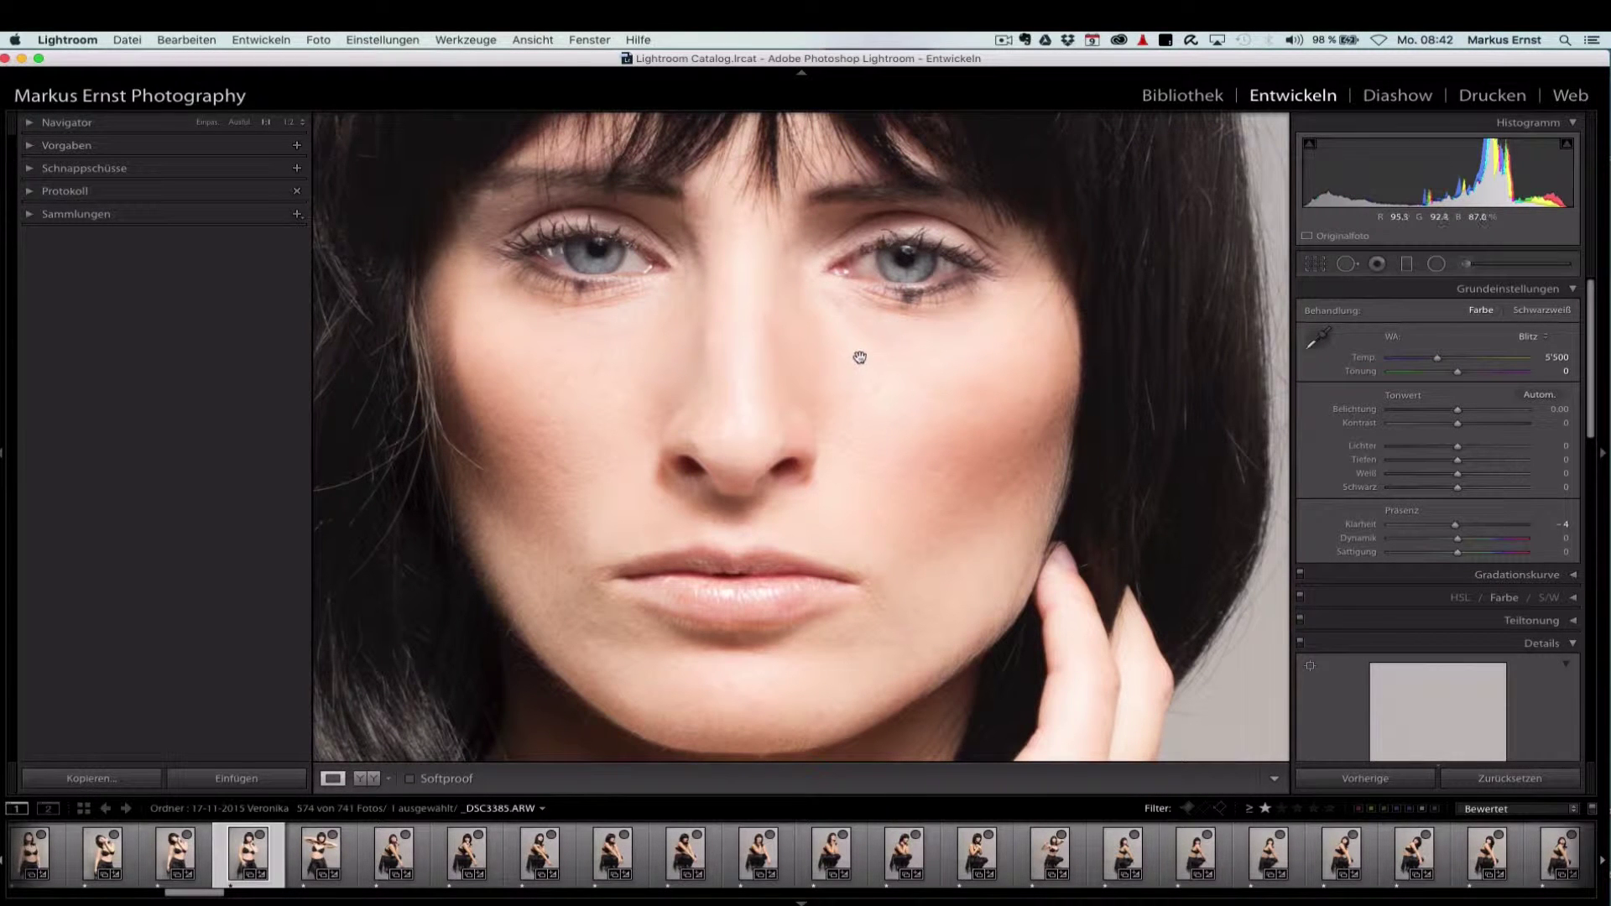
mouse_move(856, 266)
left_mouse_down()
mouse_move(871, 339)
mouse_move(827, 228)
left_mouse_up()
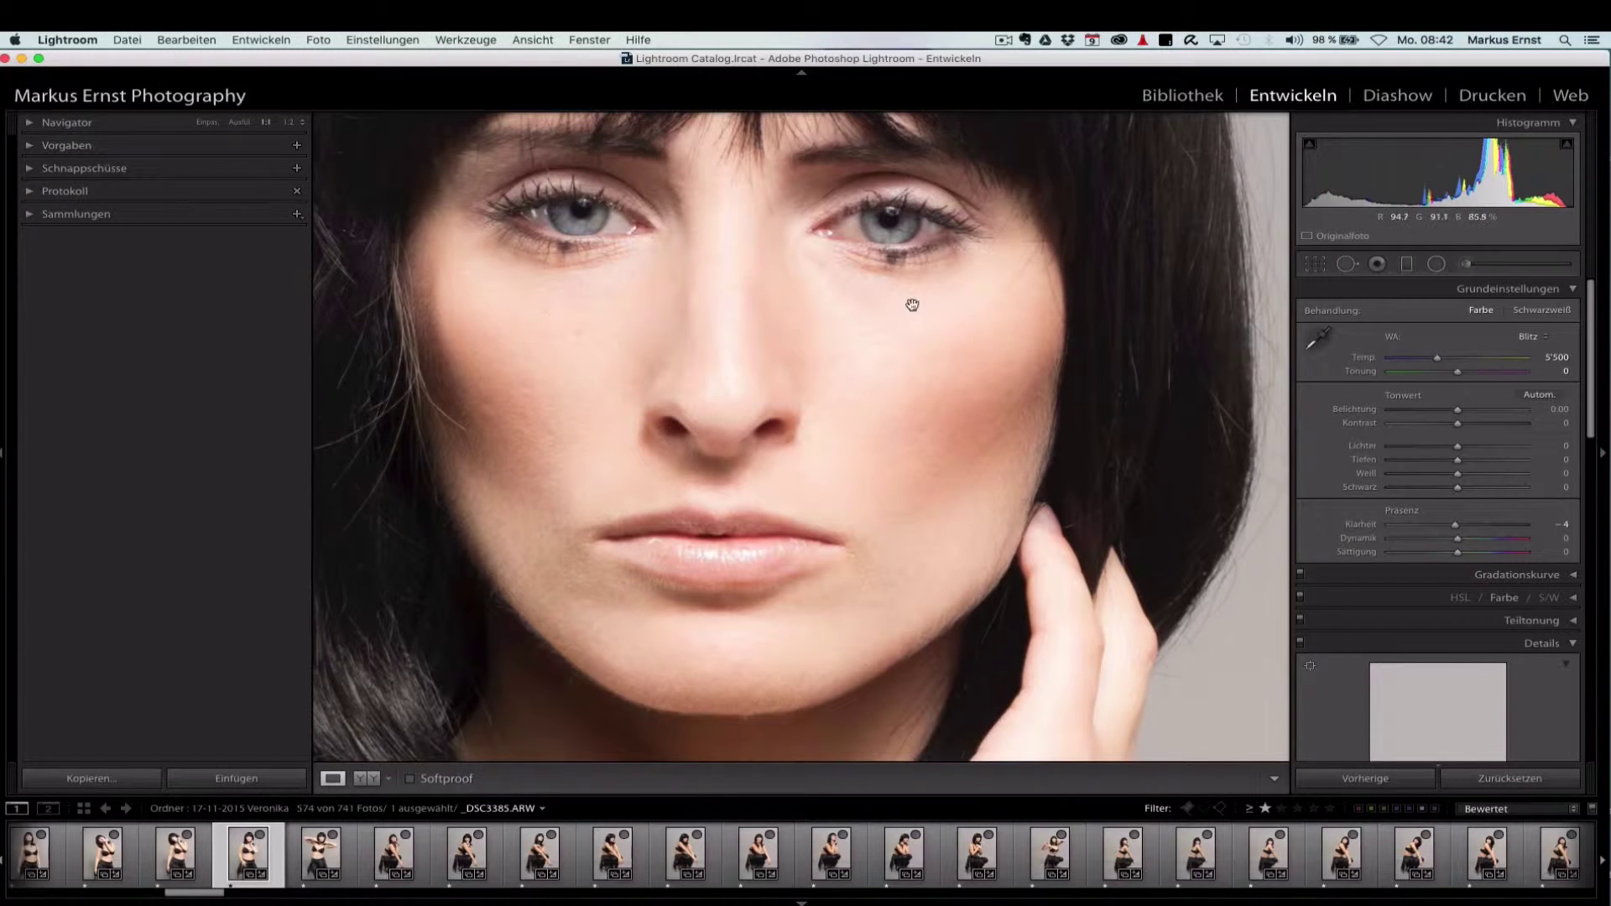
left_click(918, 315)
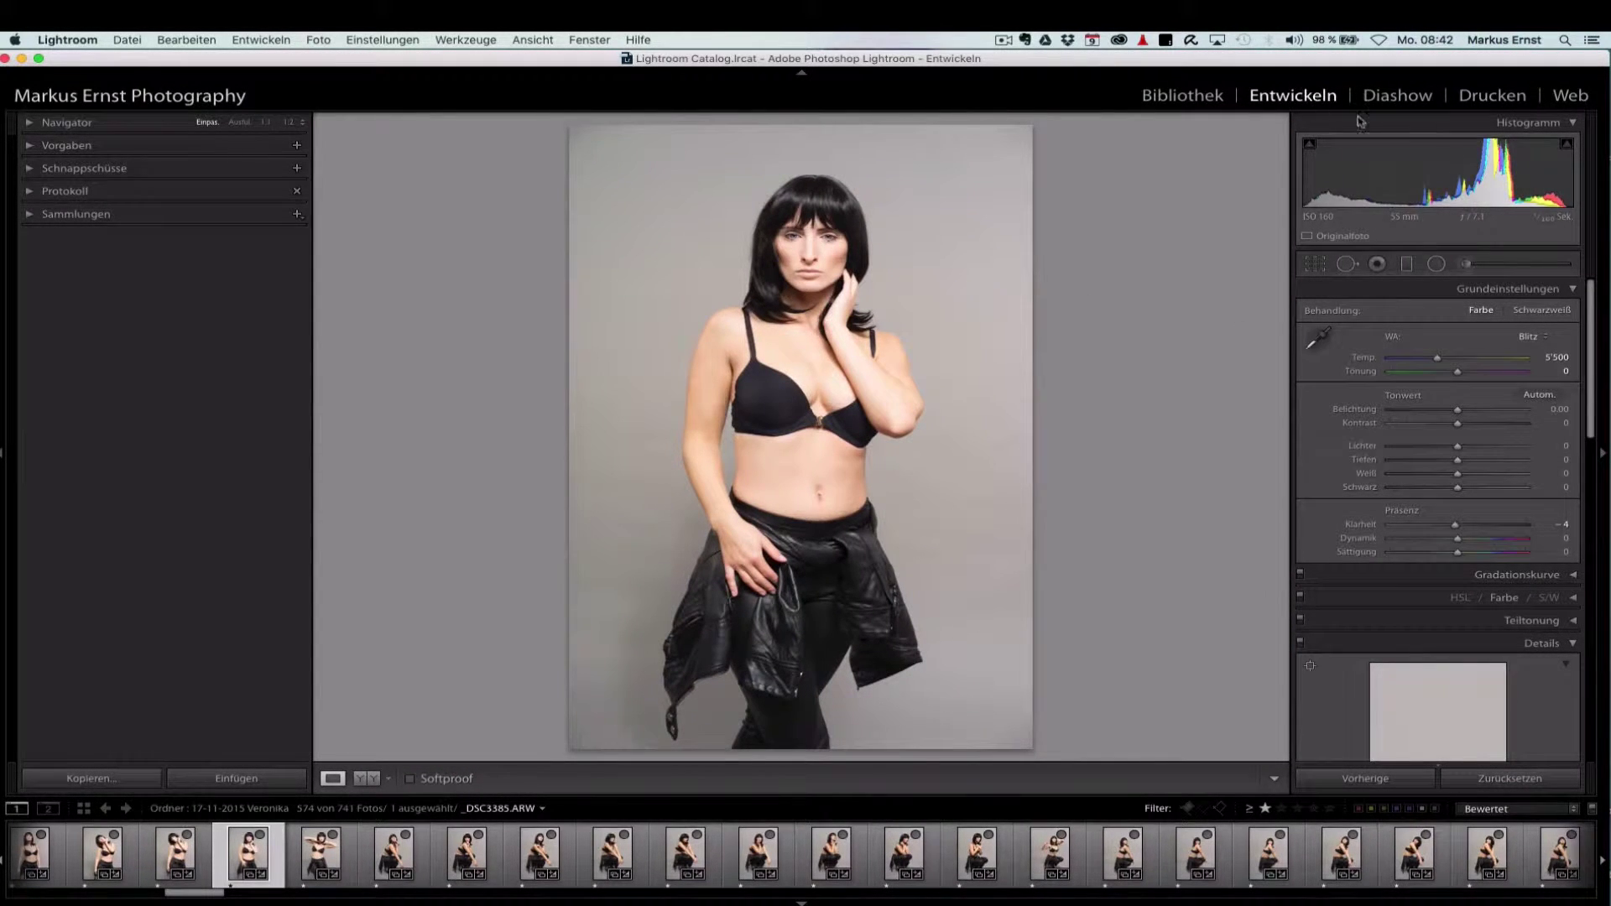
- Raise the Details sharpening Amount to 69 and zoom in on the face to judge it
left_click_drag(1589, 358, 1593, 370)
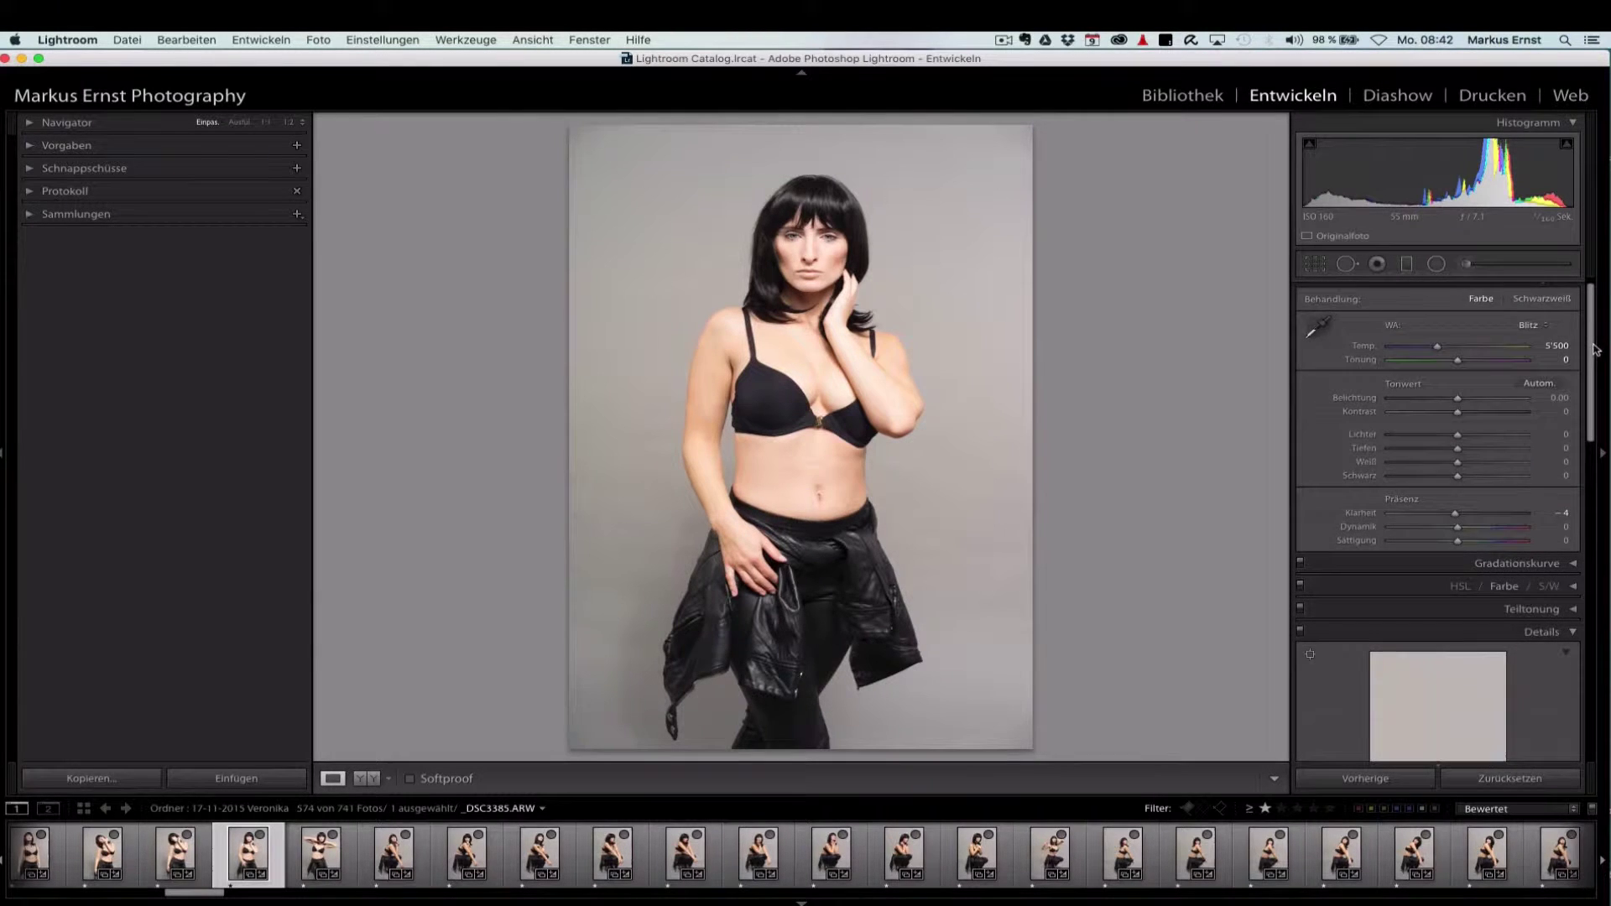
scroll(1433, 361, "down", 10)
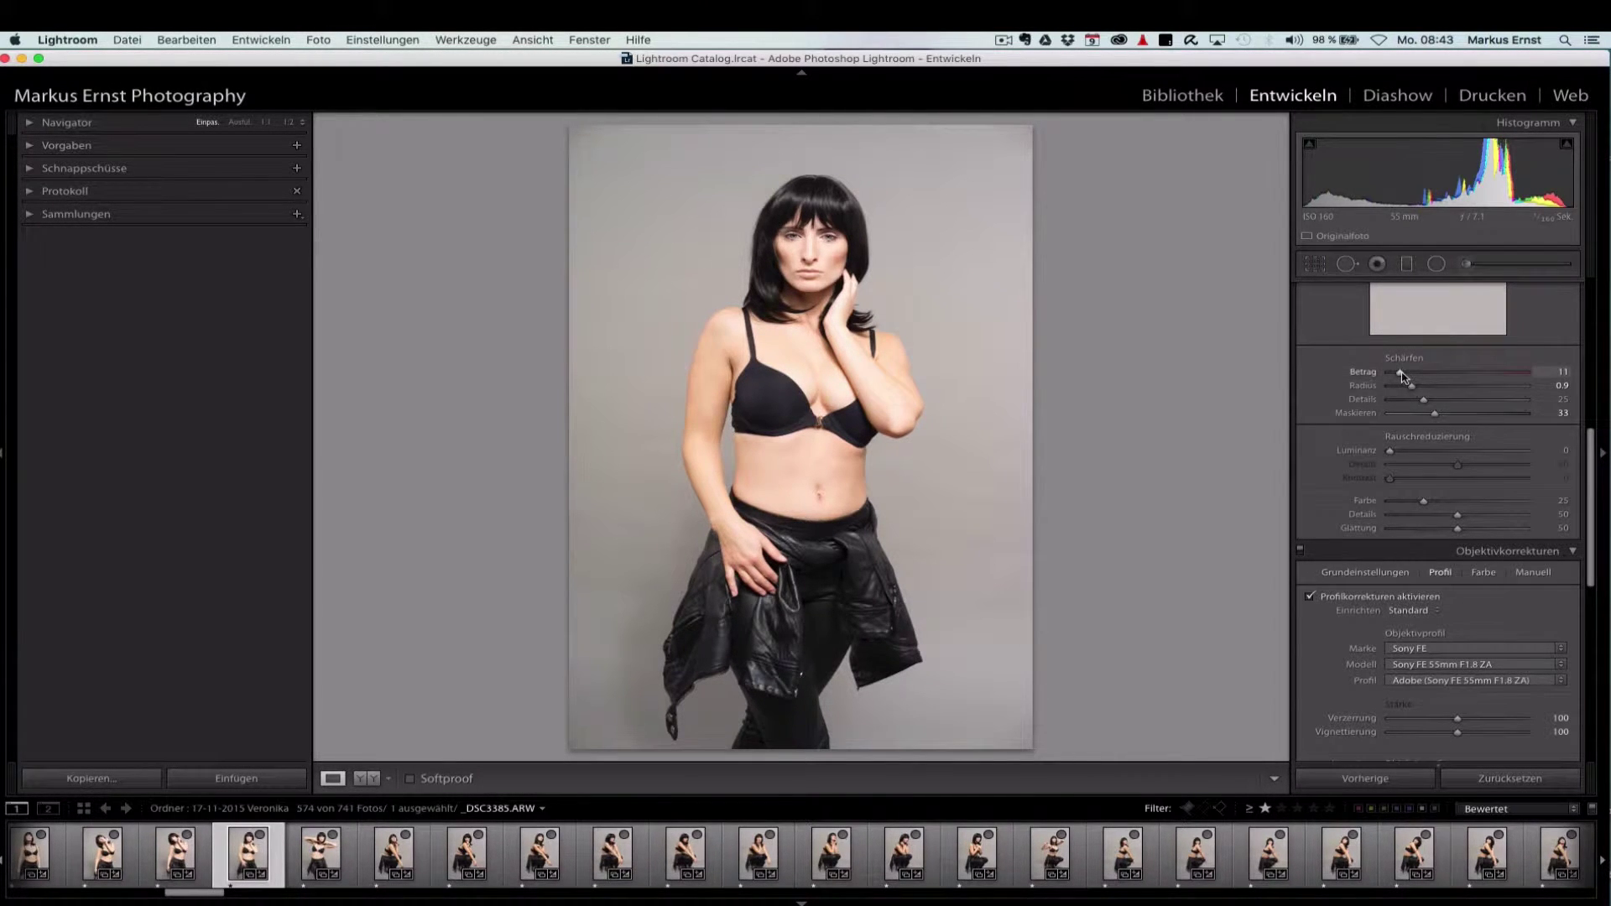
left_click_drag(1413, 375, 1453, 372)
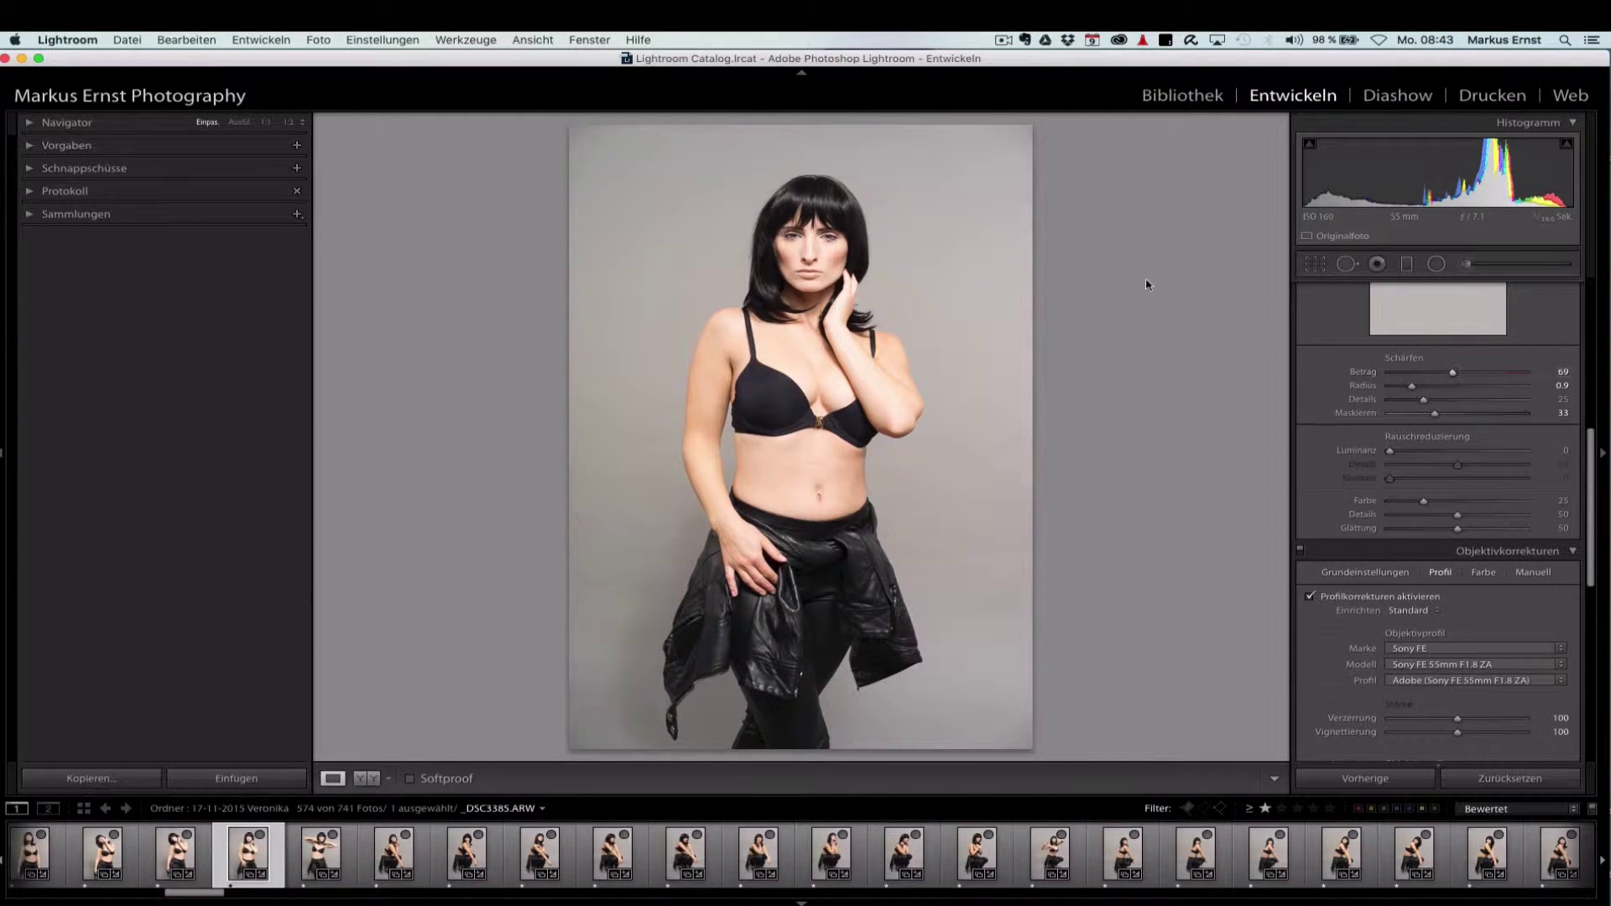
left_click(833, 250)
- Test sharpening Amount up to 115 on the face, settle at 70, and nudge Masking to 40
left_click_drag(824, 315, 1021, 374)
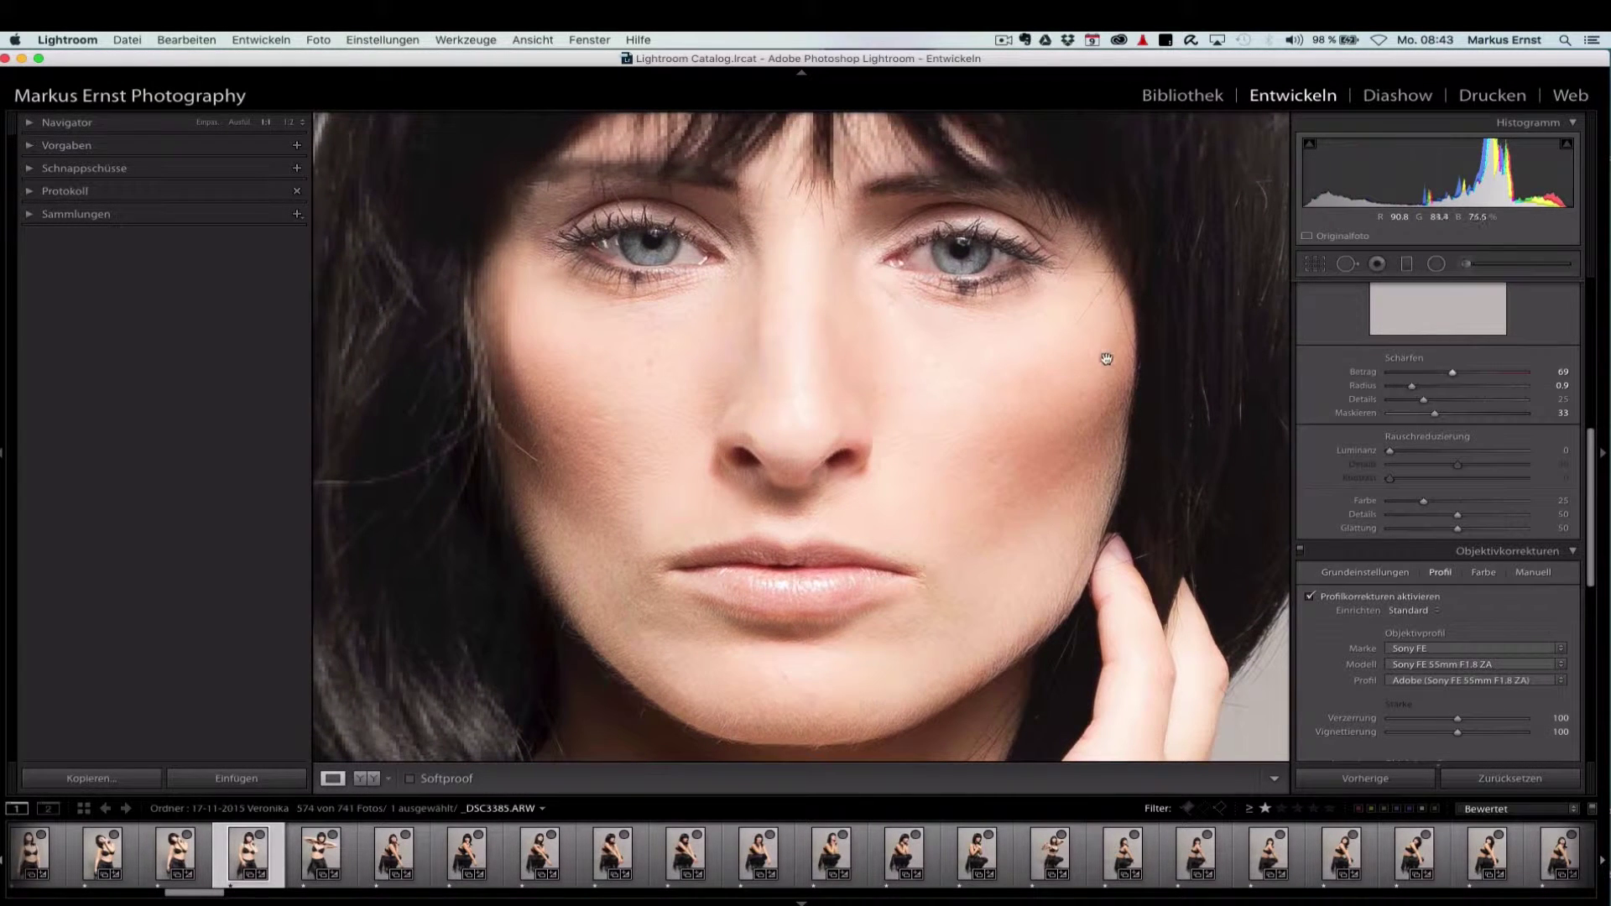
left_click_drag(1453, 372, 1499, 369)
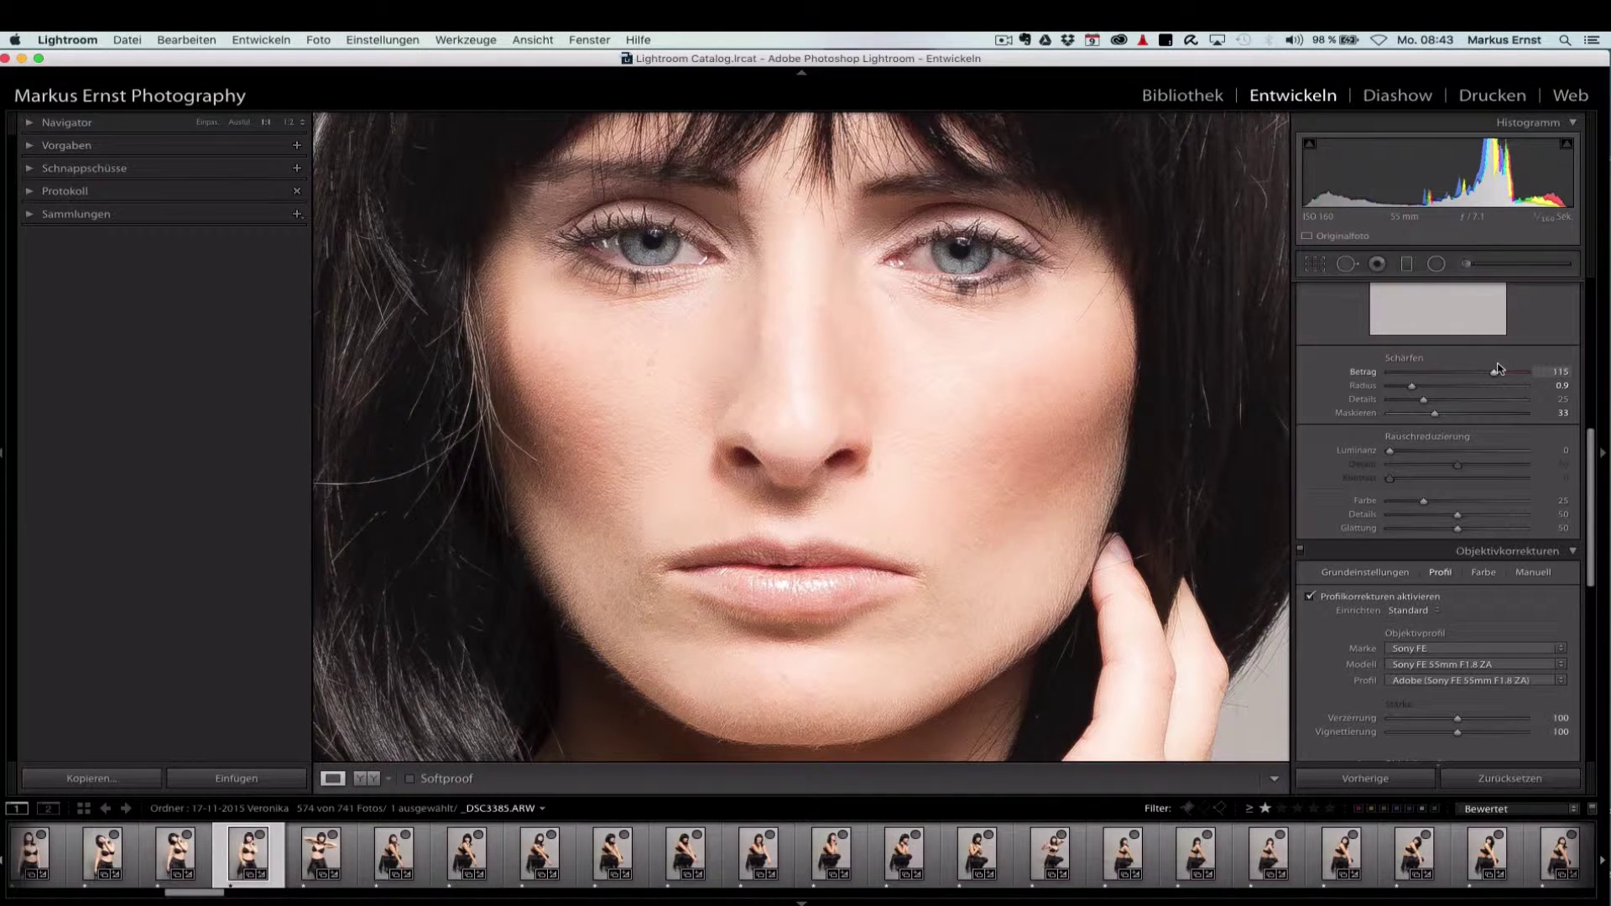
left_click_drag(1499, 369, 1492, 372)
left_click_drag(1493, 375, 1457, 385)
left_click_drag(1435, 415, 1440, 414)
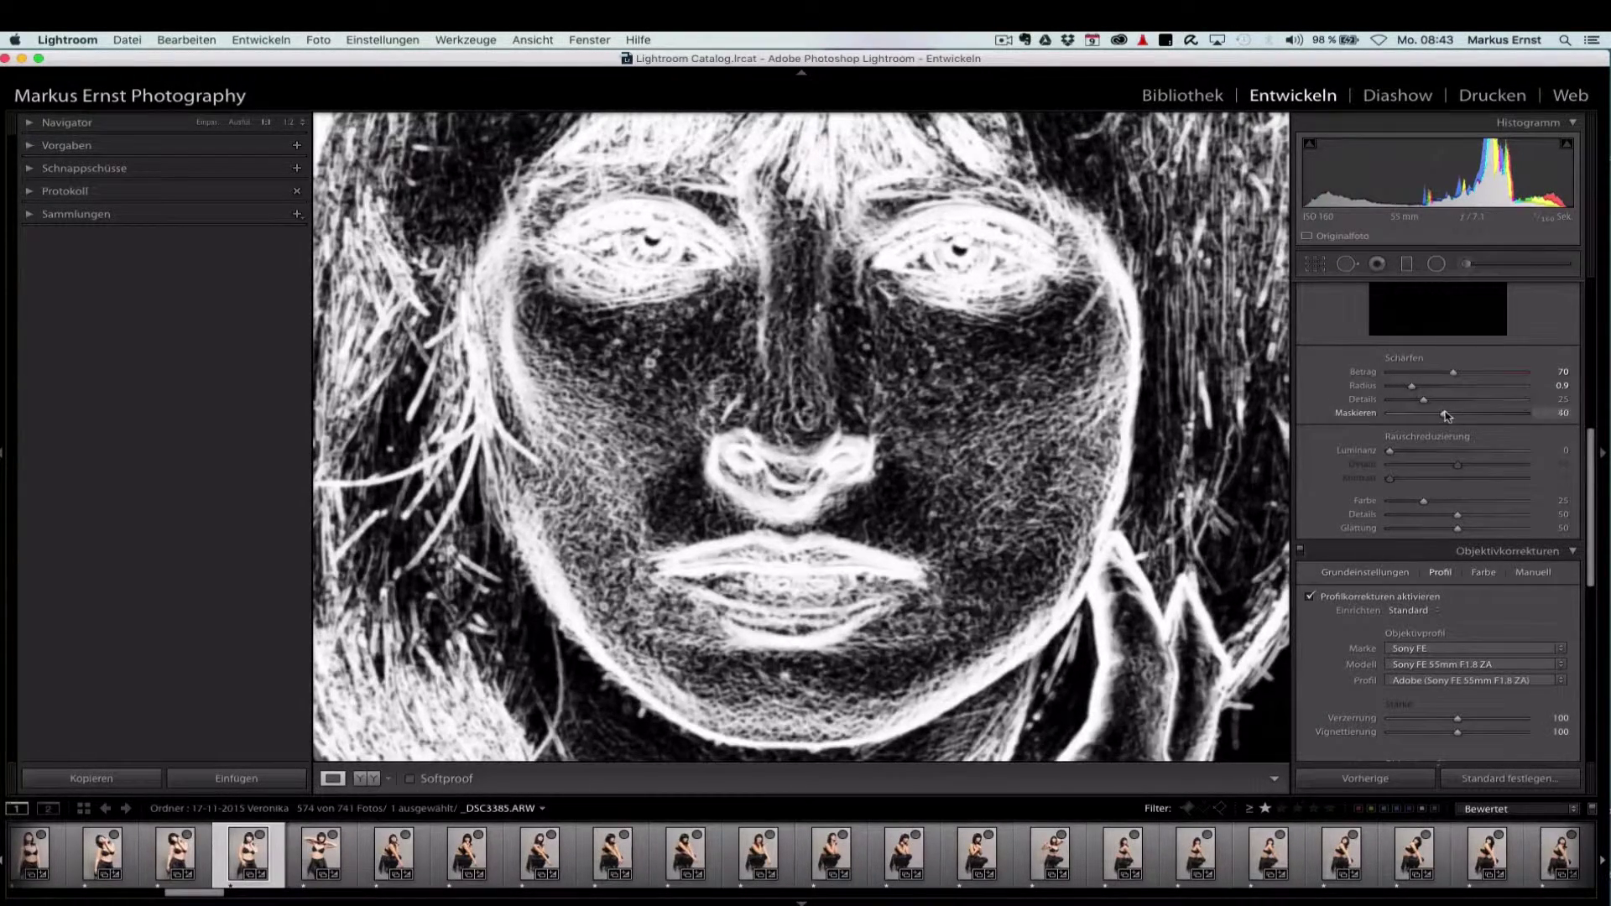
- Alt-drag sharpening Masking to 73 while watching the mask preview, confining sharpening to edges
left_click_drag(1442, 415, 1481, 413)
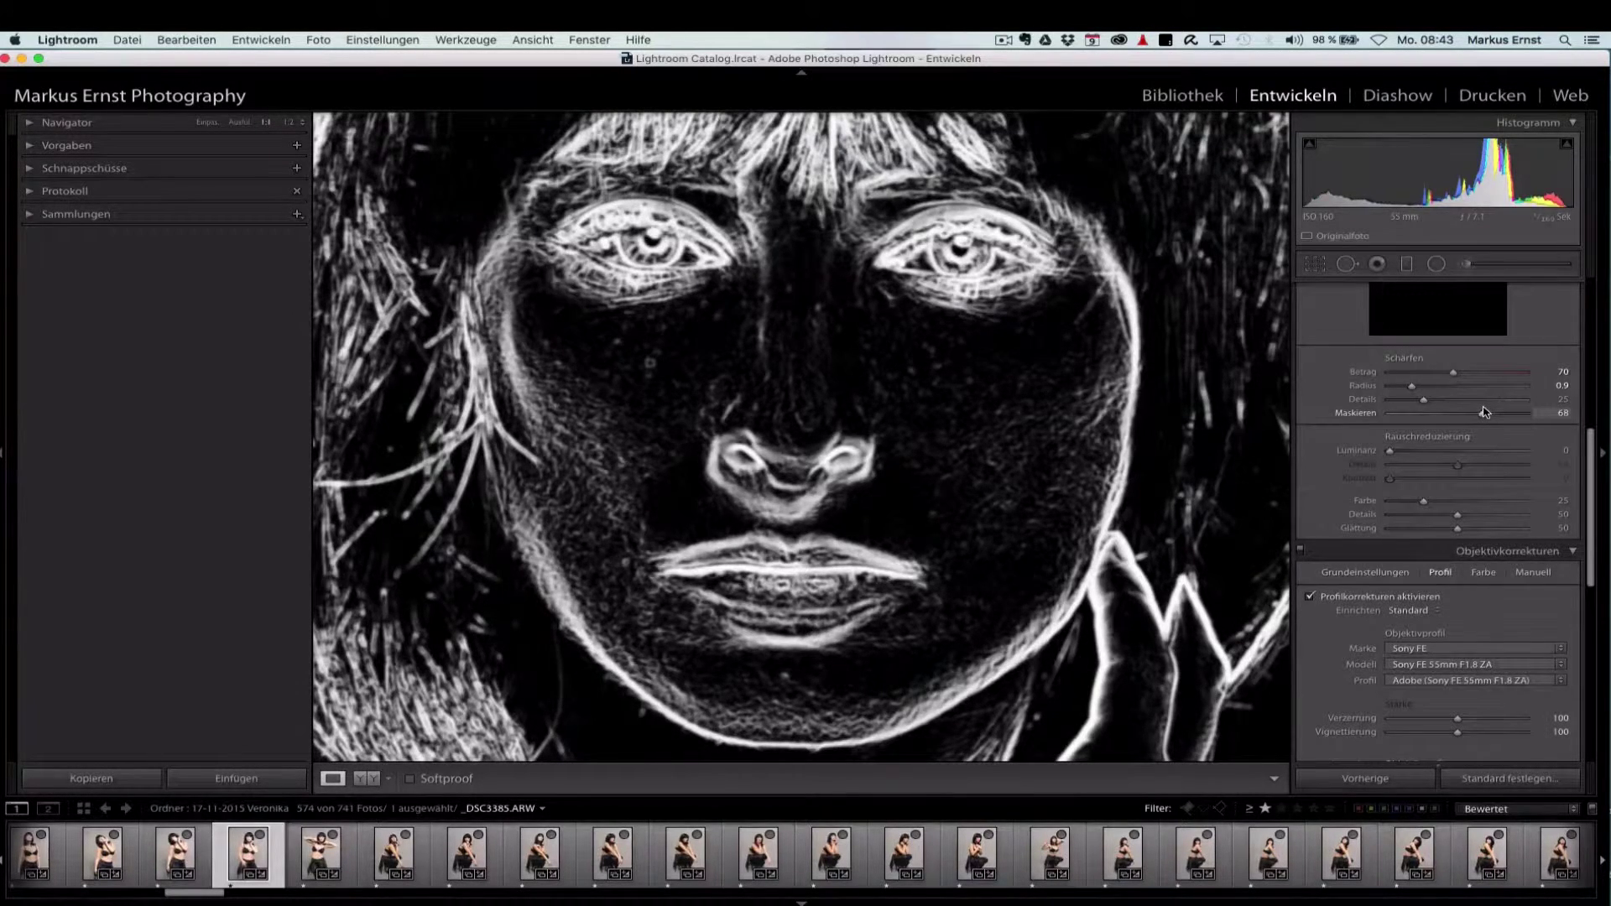
left_click_drag(1486, 412, 1488, 412)
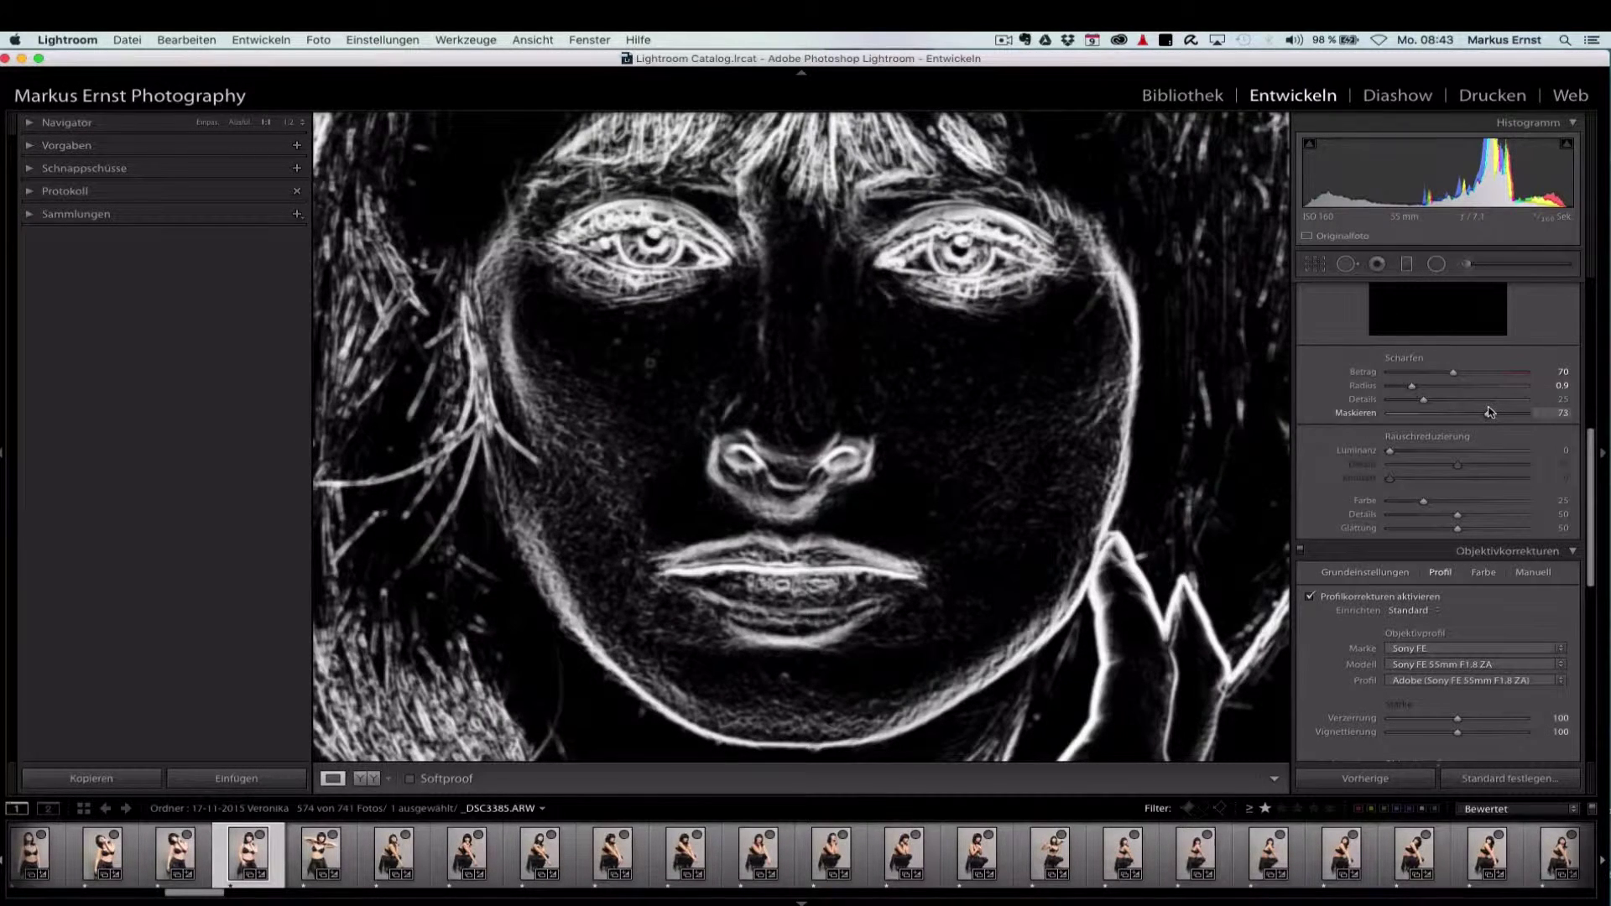
left_click_drag(1489, 413, 1490, 412)
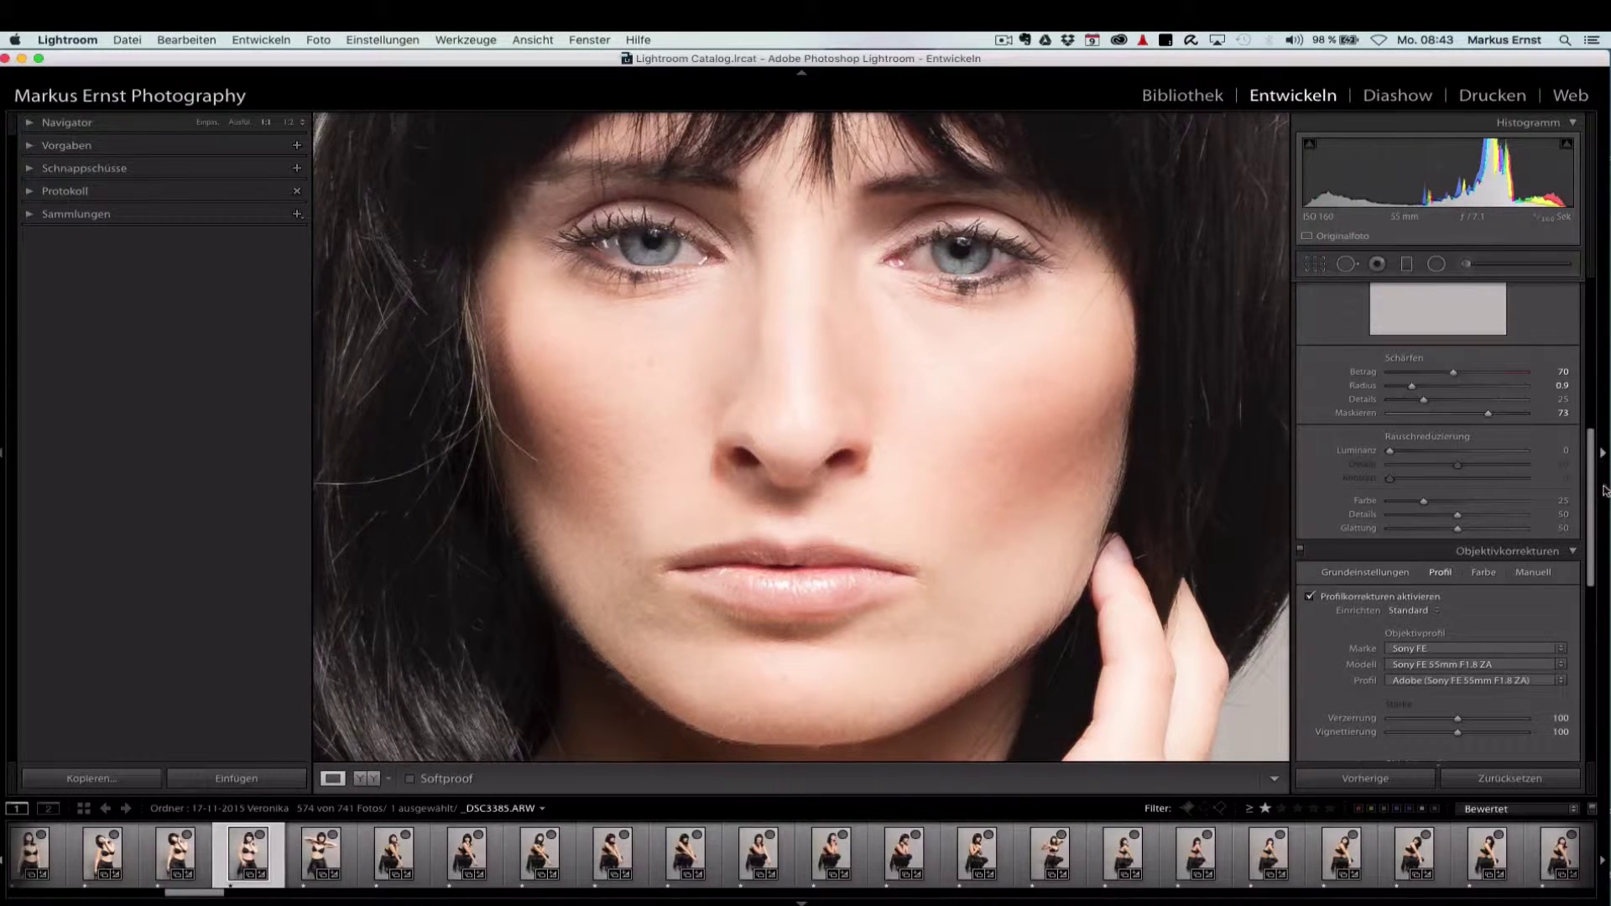
- Raise colour noise reduction Detail from 50 to 71, then scroll back to the Basic panel
left_click_drag(1460, 515, 1465, 516)
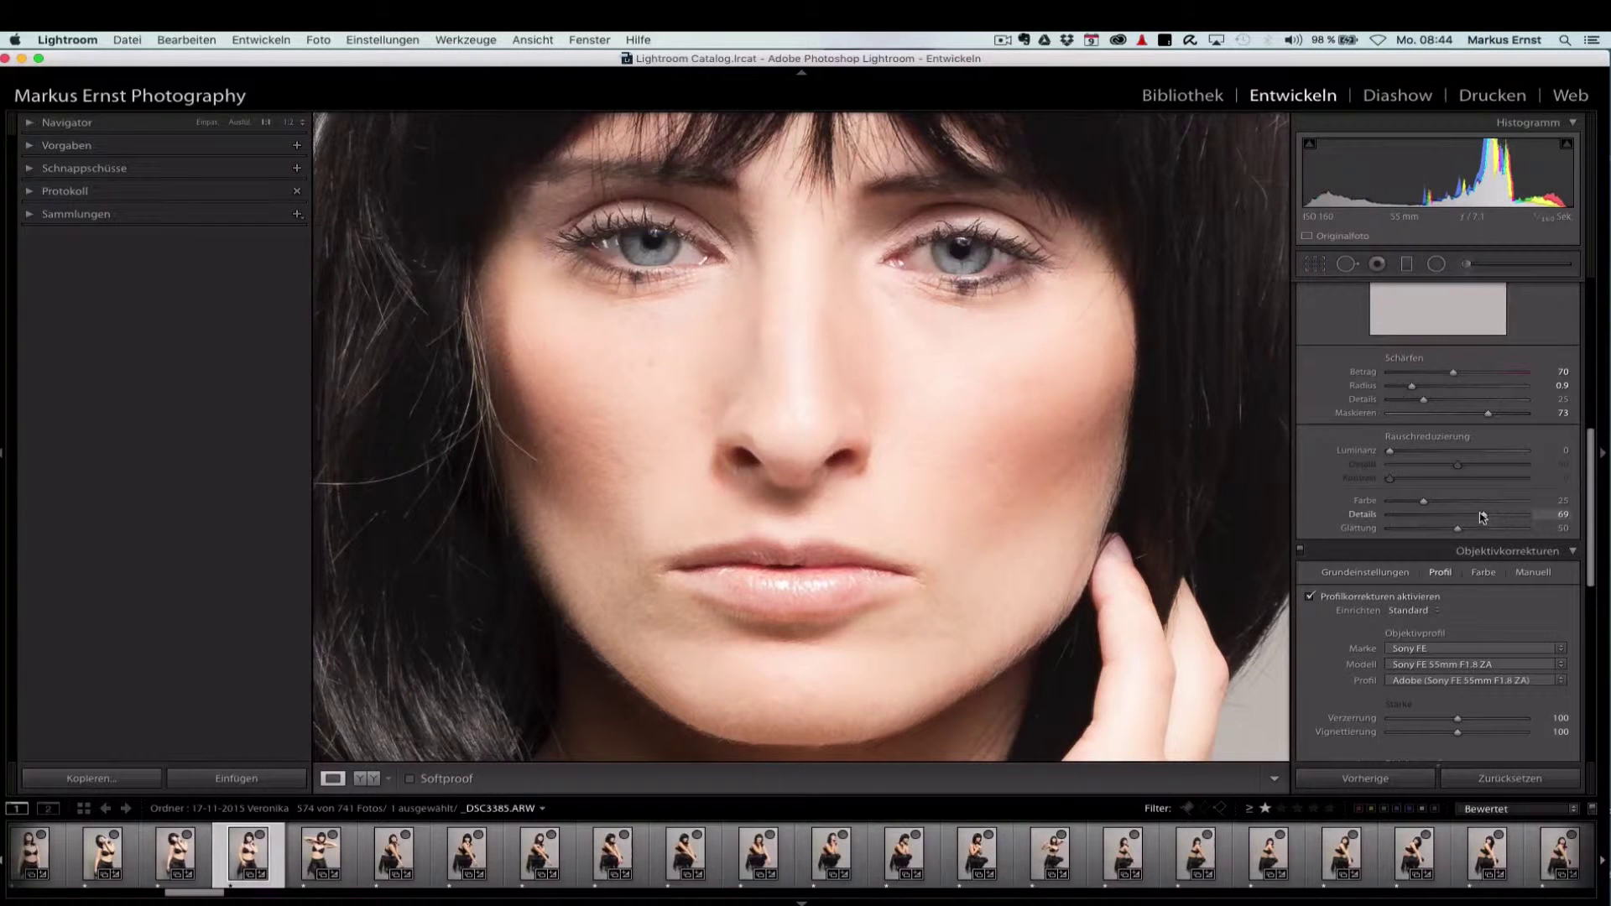
left_click_drag(1590, 474, 1595, 312)
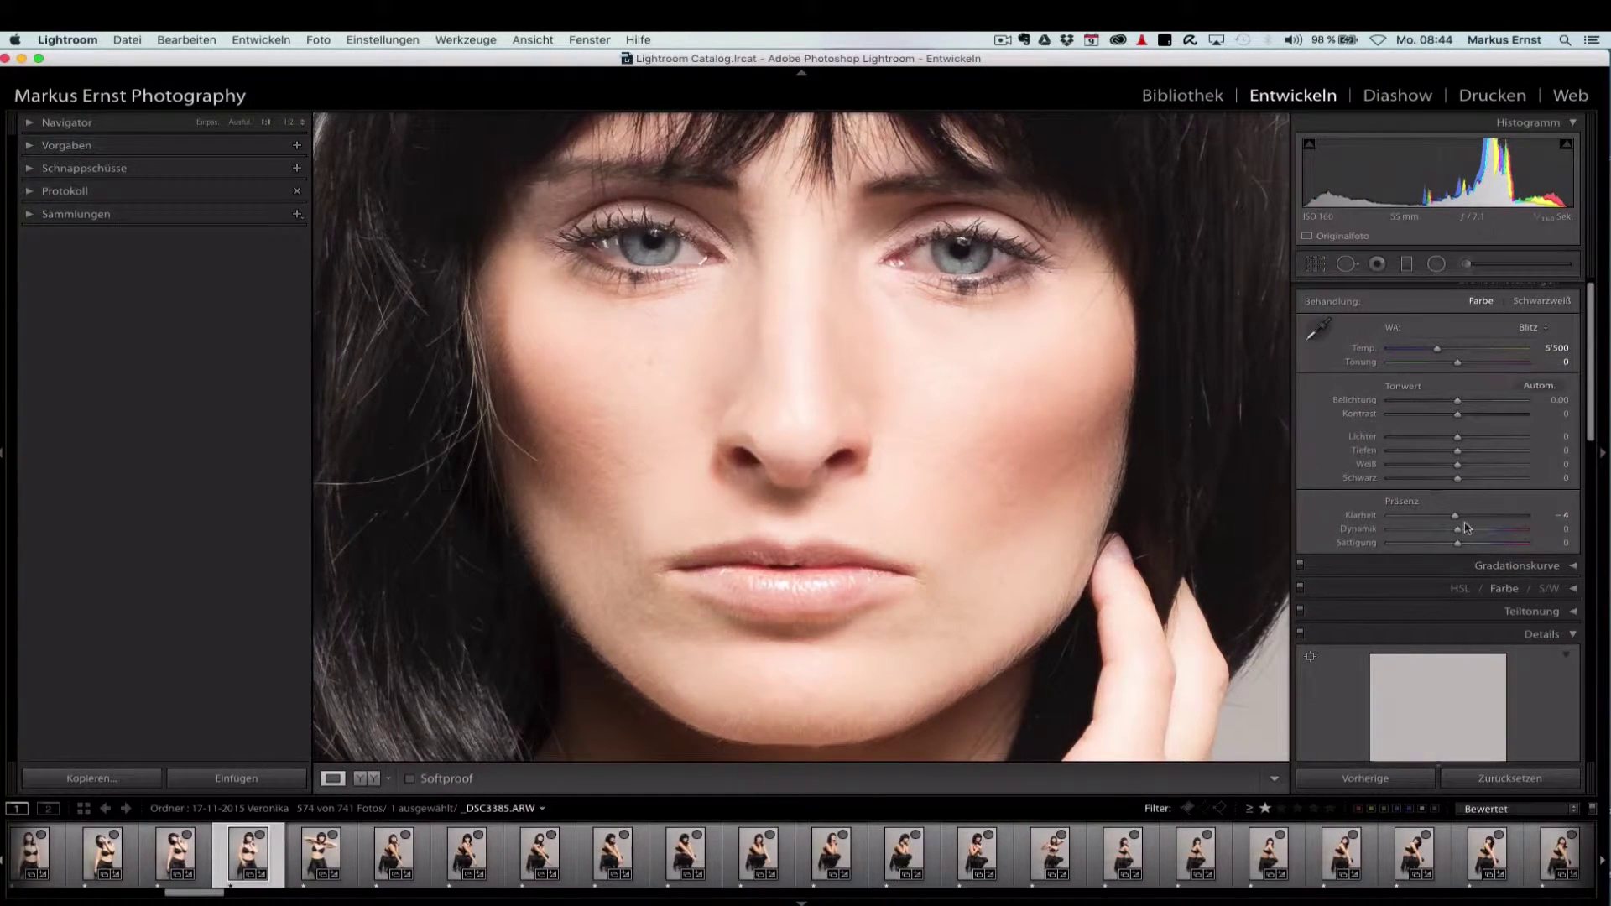
- Set Basic Clarity to +21 and return to the full-portrait view
left_click_drag(1462, 524, 1469, 518)
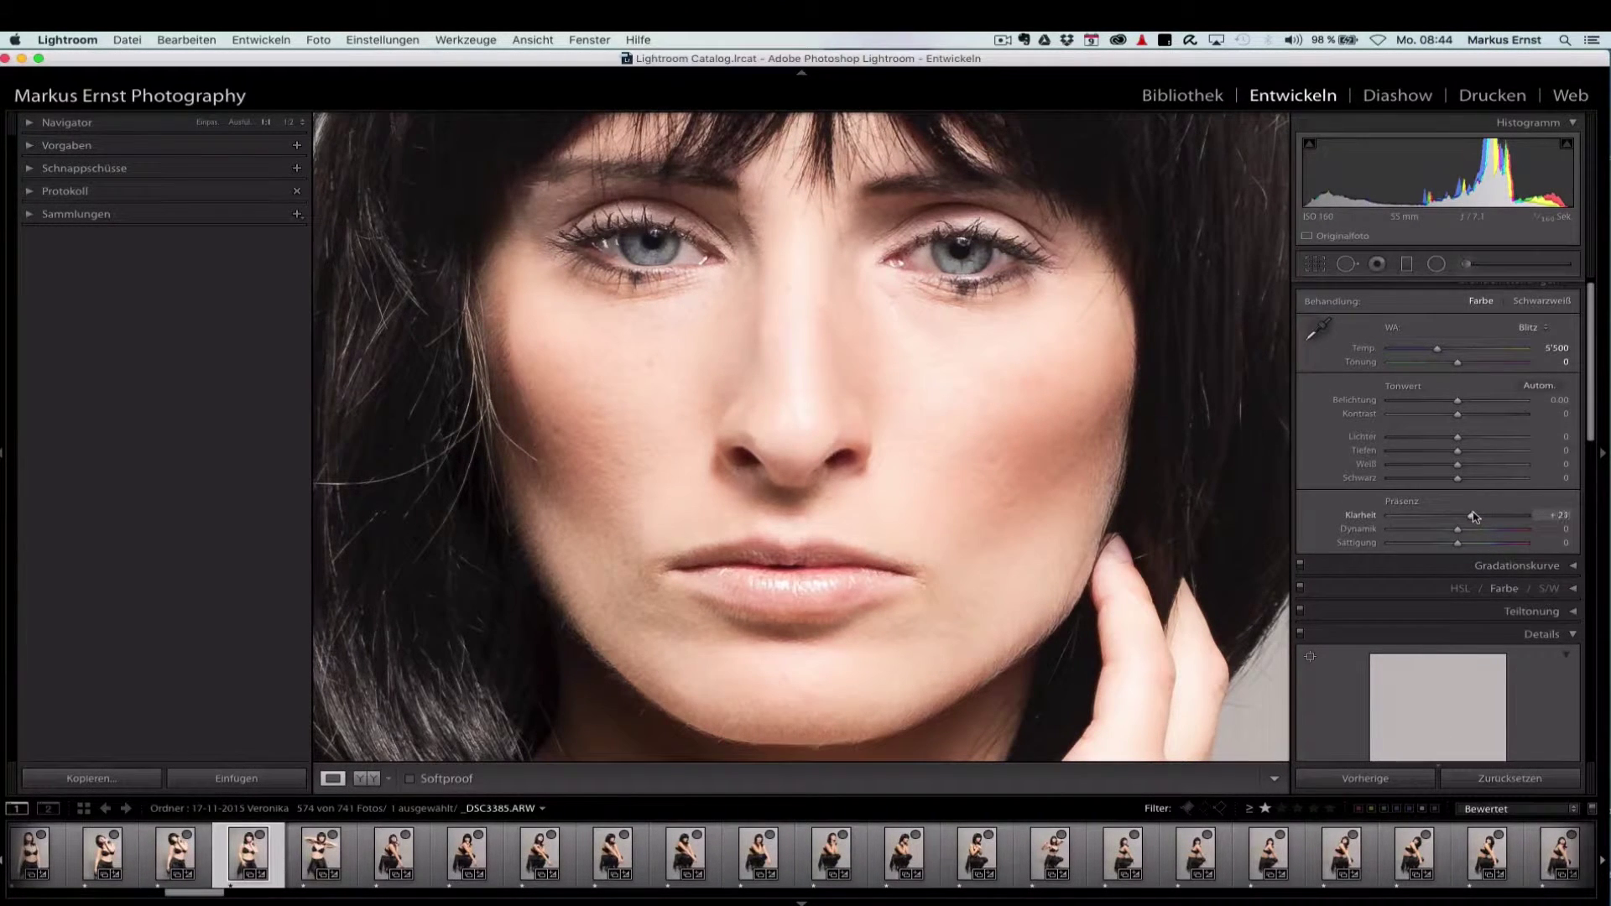
left_click_drag(1478, 517, 1472, 517)
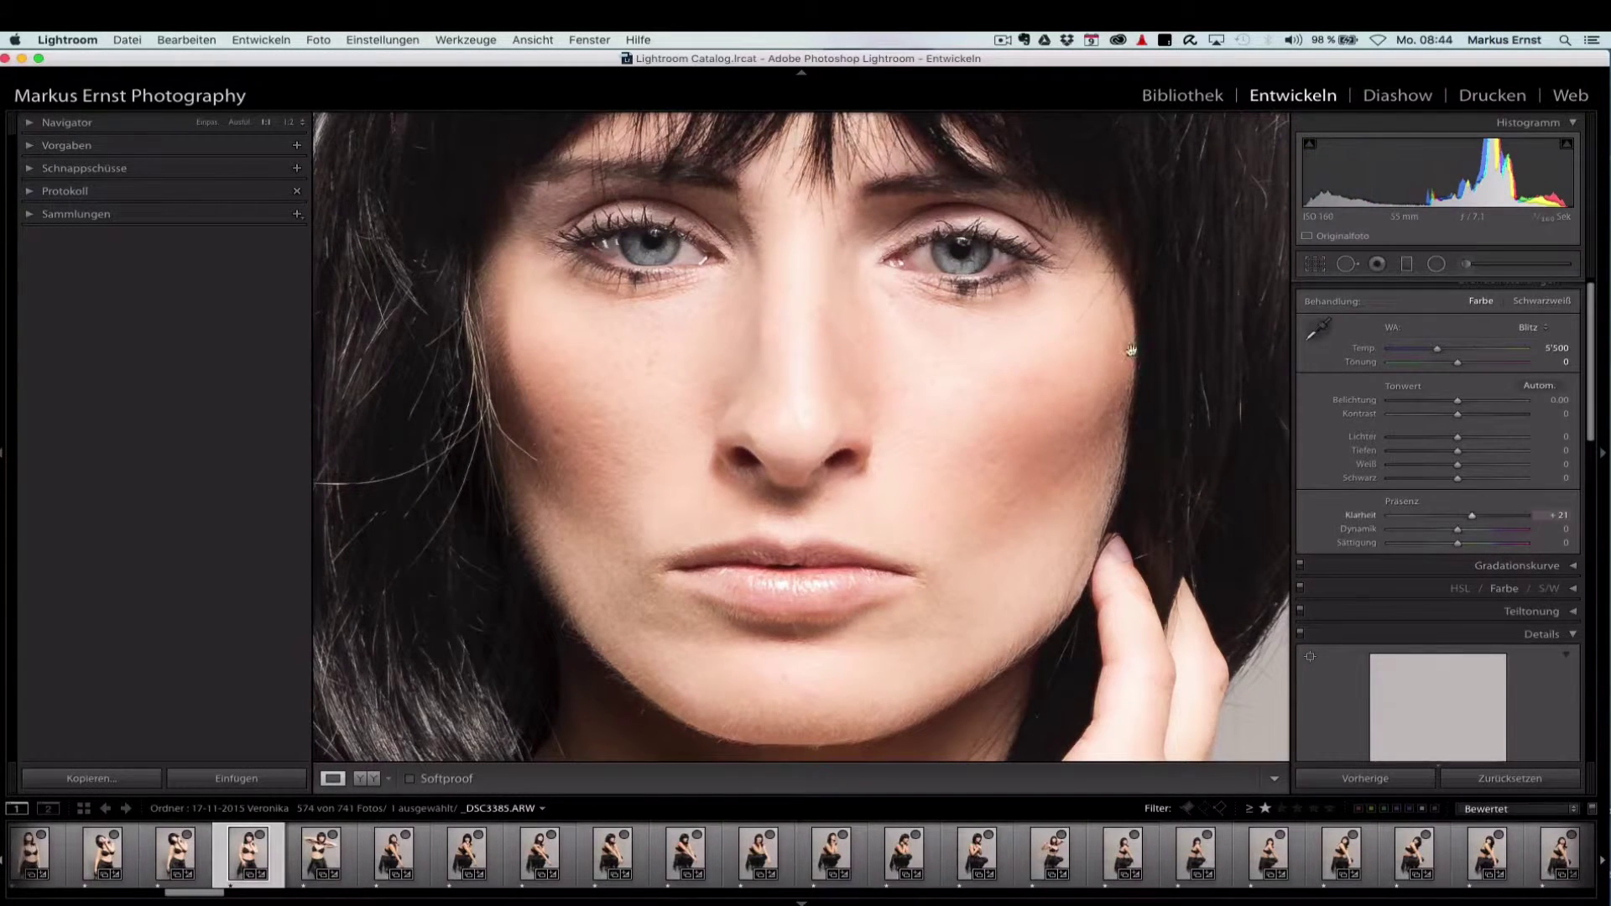
left_click(985, 330)
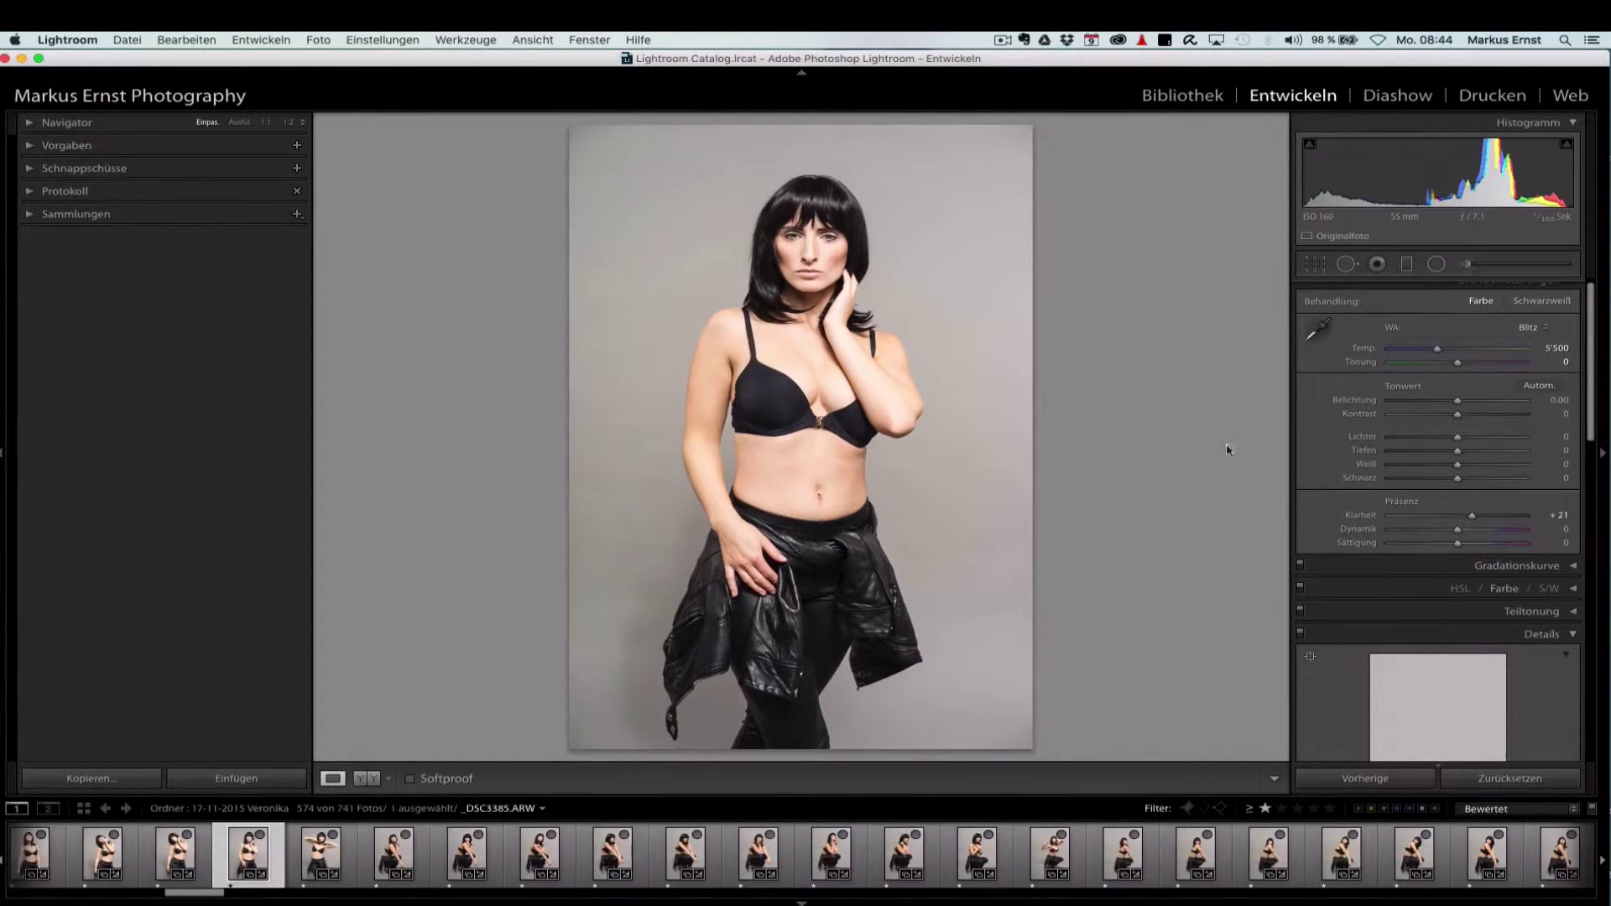
scroll(1593, 430, "down", 2)
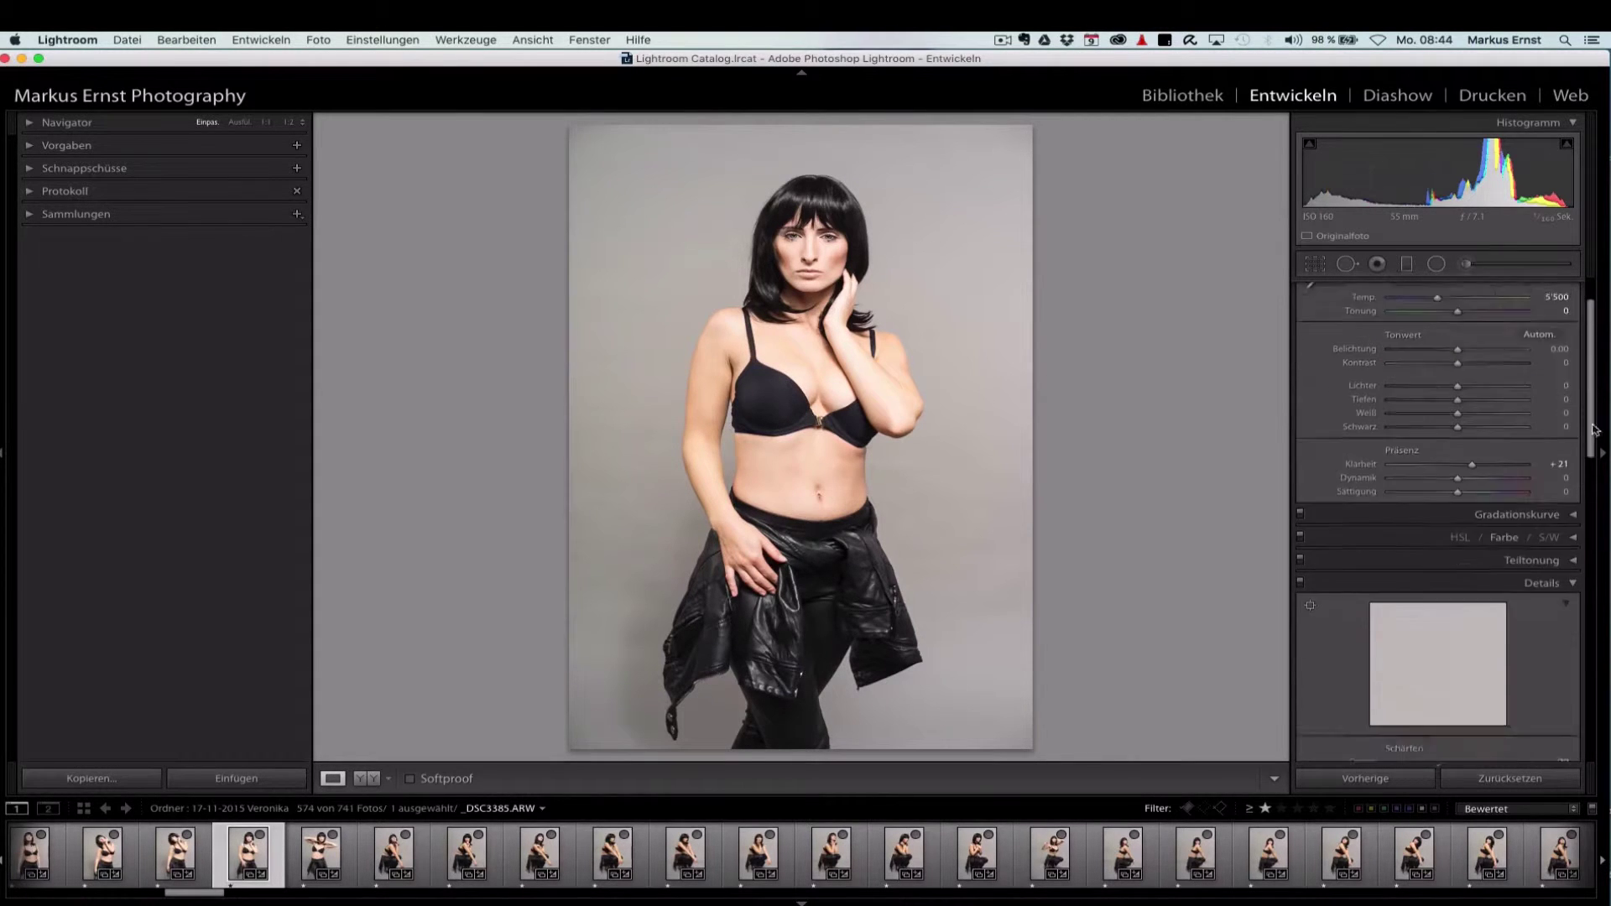
scroll(1594, 430, "down", 4)
scroll(1510, 420, "down", 8)
scroll(1440, 398, "down", 3)
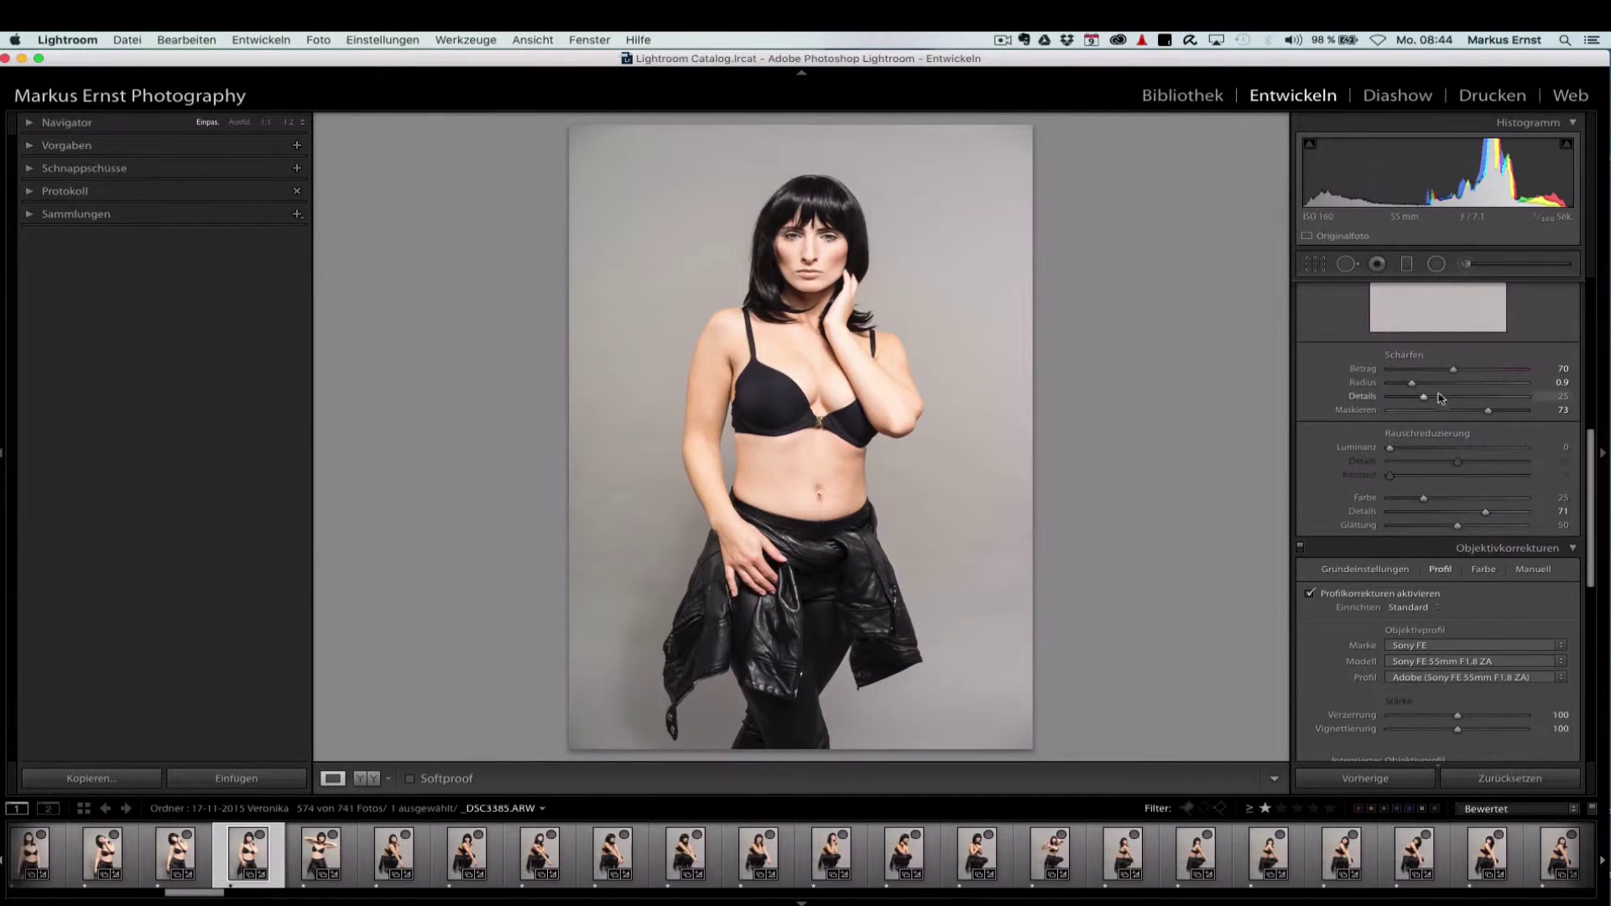